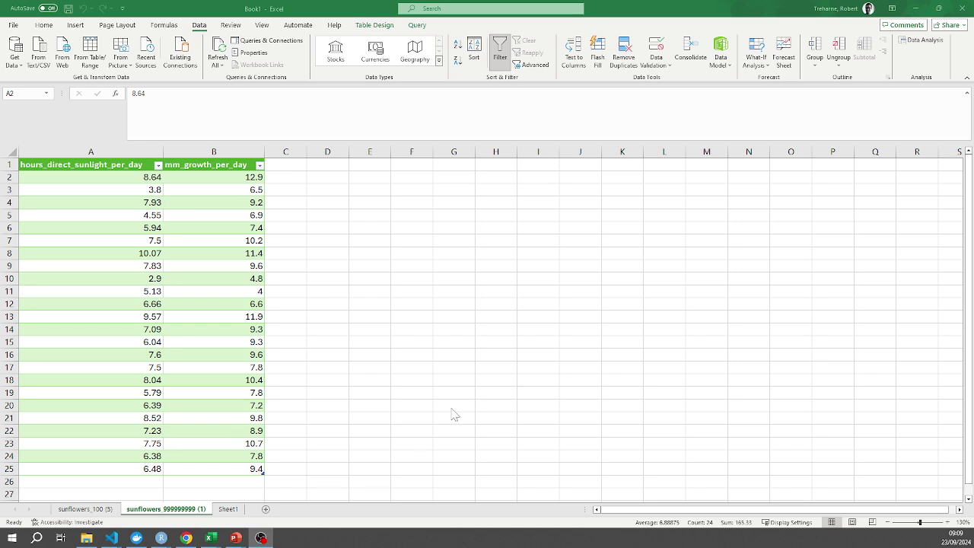
# Run a Regression on the sunflower data with Y range B1:B25, X range A1:A25, labels, and all residual and probability plots on a new worksheet.
pyautogui.click(227, 241)
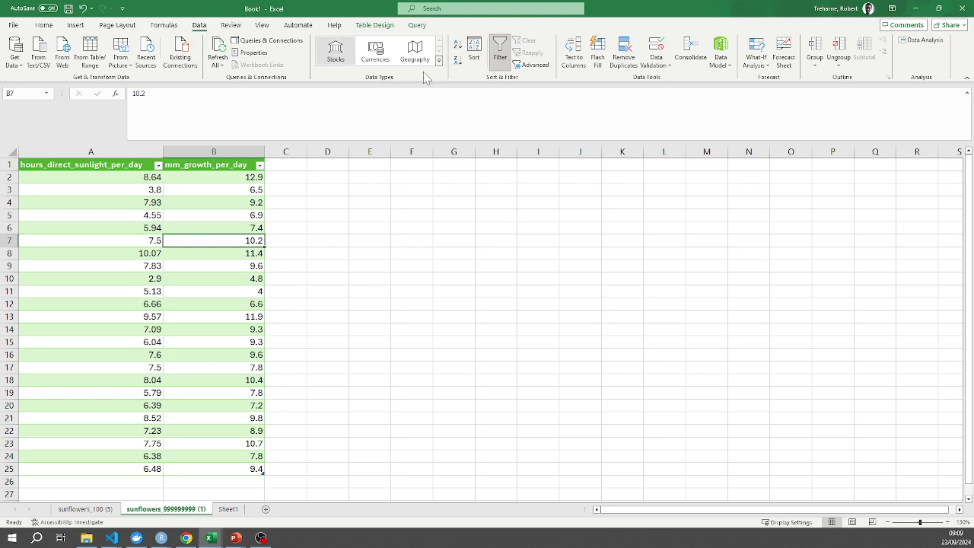
pyautogui.click(926, 46)
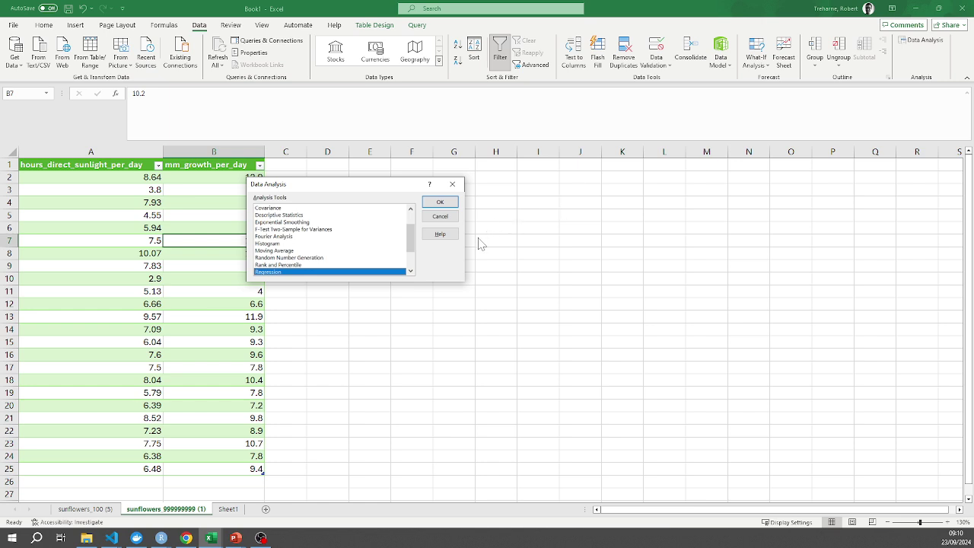
pyautogui.moveTo(411, 238); pyautogui.dragTo(411, 248)
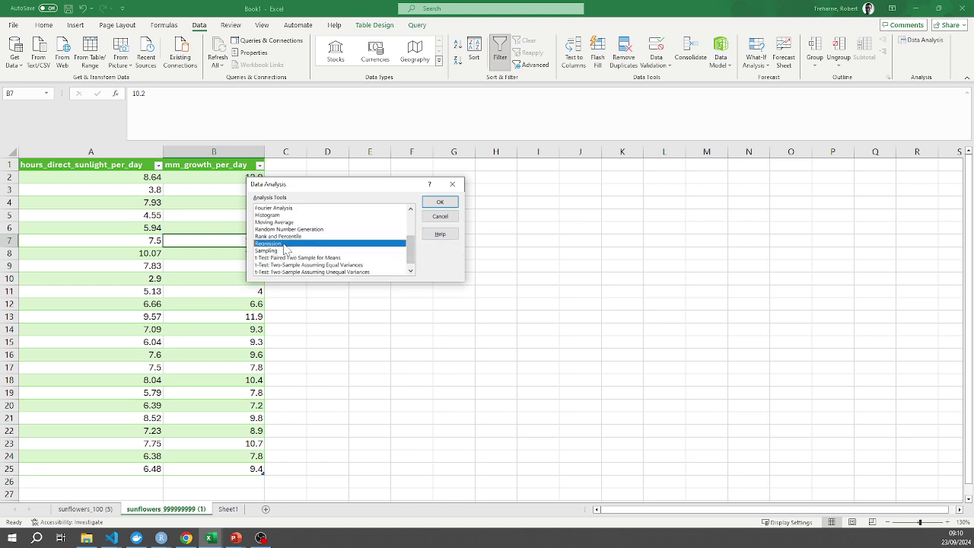
pyautogui.click(440, 202)
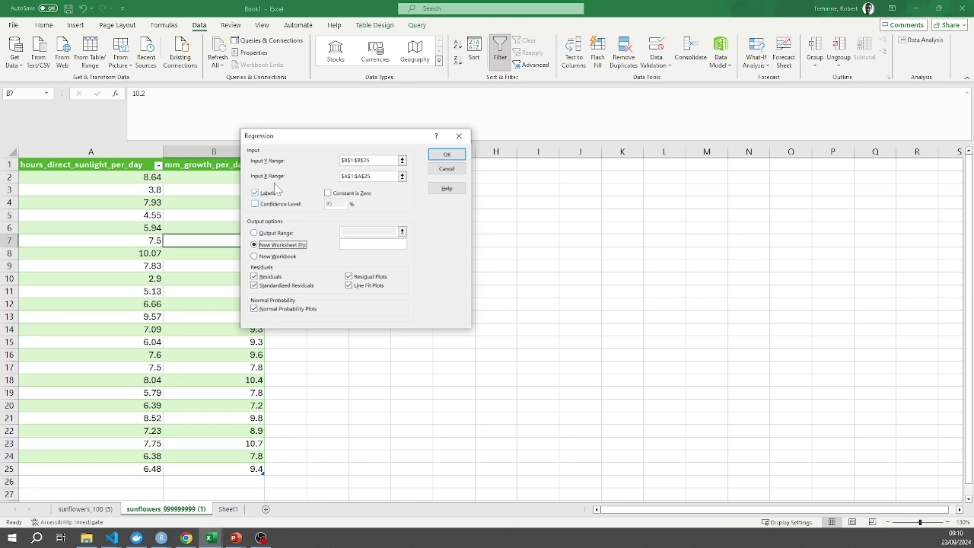
pyautogui.moveTo(286, 149); pyautogui.dragTo(373, 185)
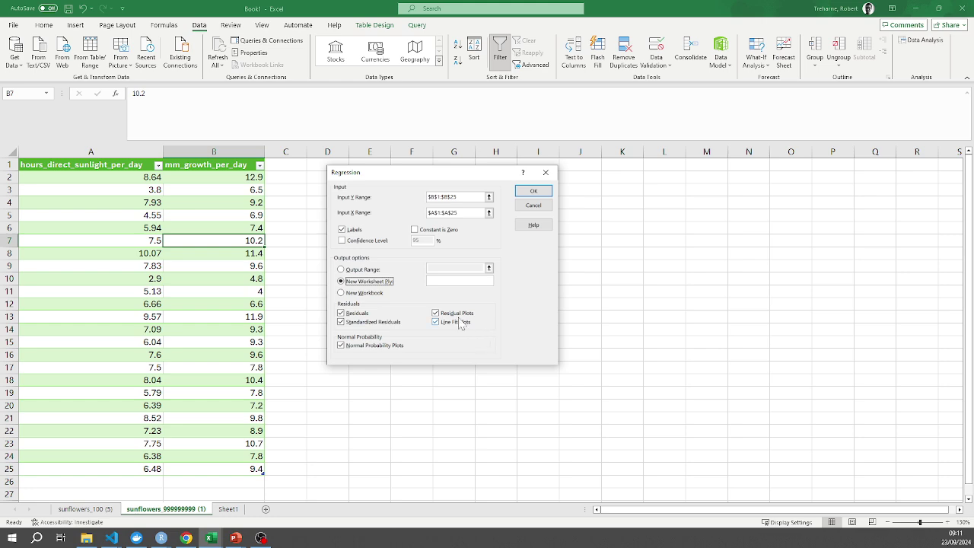
pyautogui.click(534, 191)
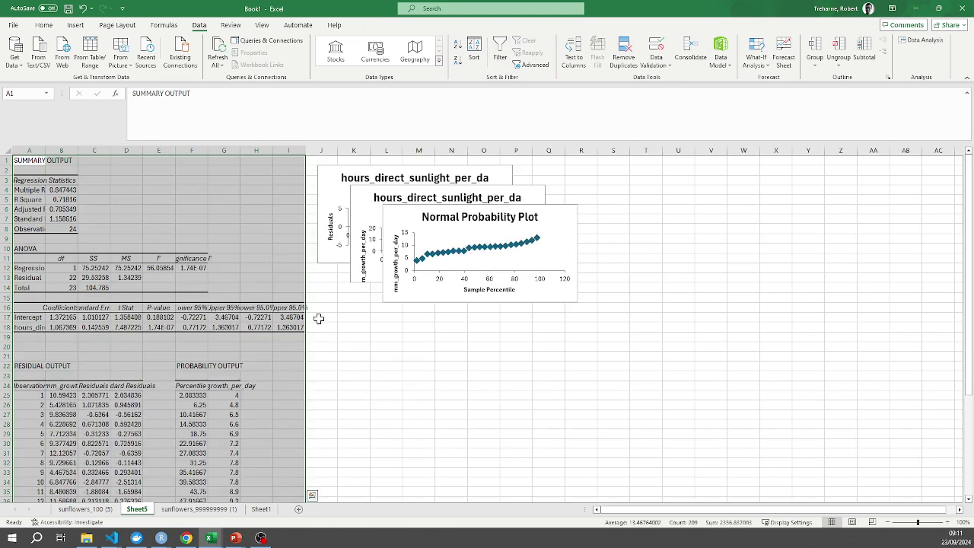
# Widen column A of the regression output to fit its labels, and inspect the slope and intercept coefficients.
pyautogui.click(316, 306)
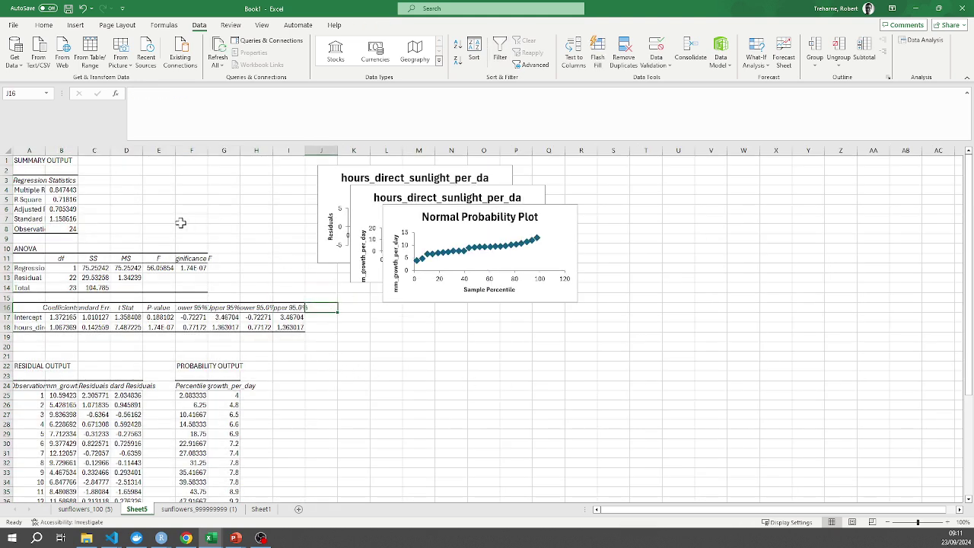
pyautogui.doubleClick(45, 149)
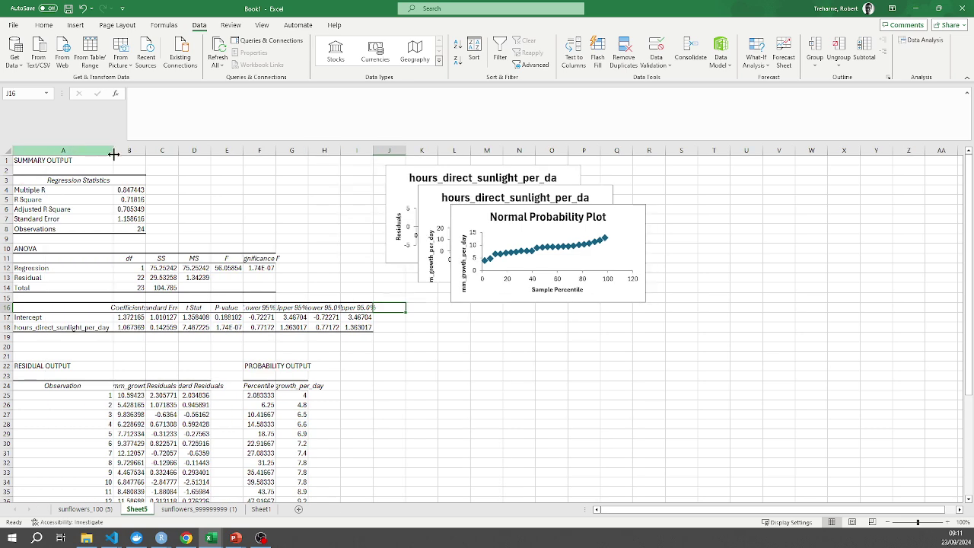
pyautogui.click(123, 328)
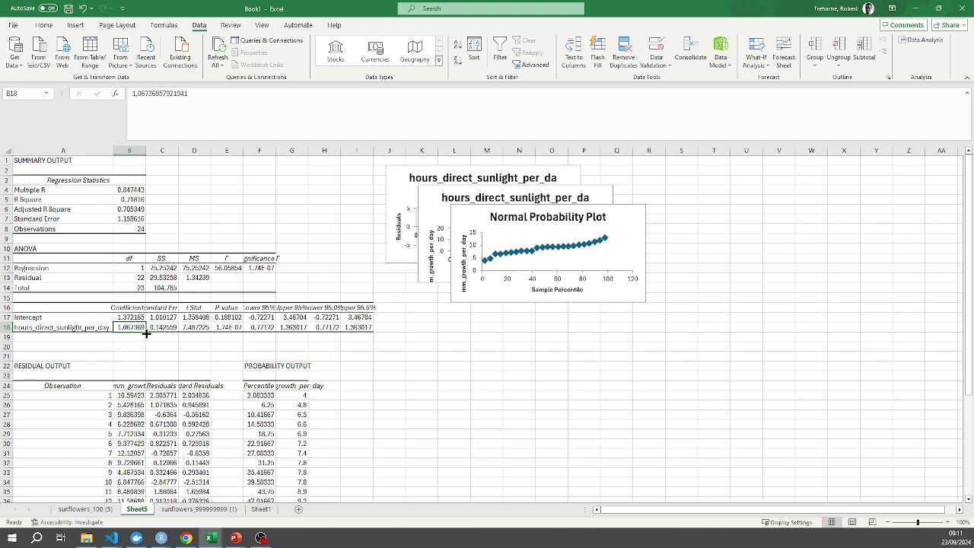
pyautogui.click(133, 318)
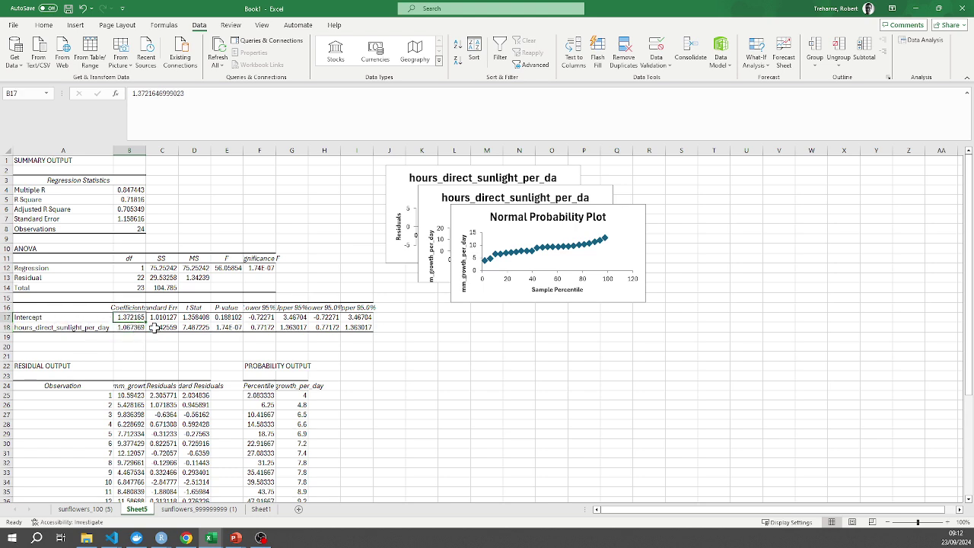
# Enlarge the Line Fit Plot and place it below the other charts, clear of the regression tables.
pyautogui.click(428, 217)
pyautogui.moveTo(428, 216); pyautogui.dragTo(290, 331)
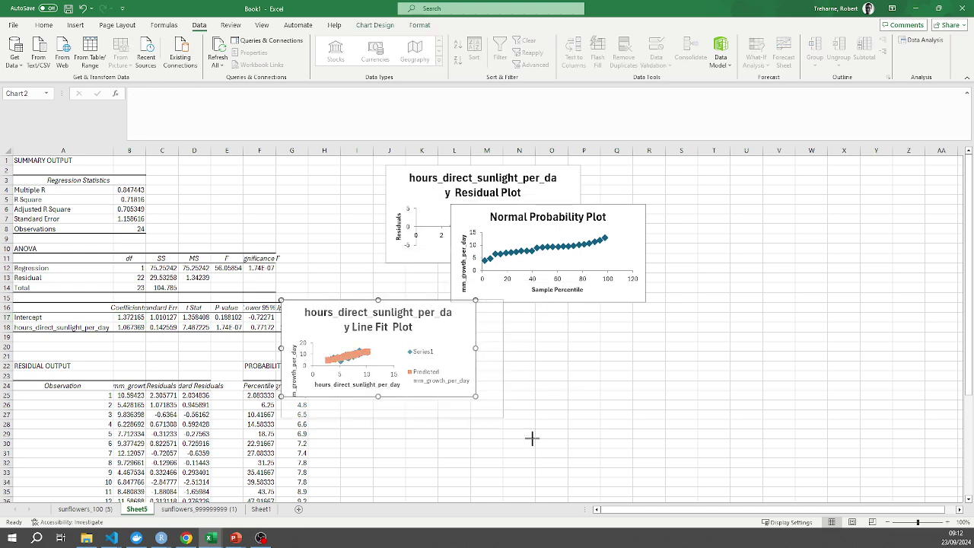
pyautogui.moveTo(547, 449); pyautogui.dragTo(618, 488)
pyautogui.moveTo(316, 314); pyautogui.dragTo(240, 270)
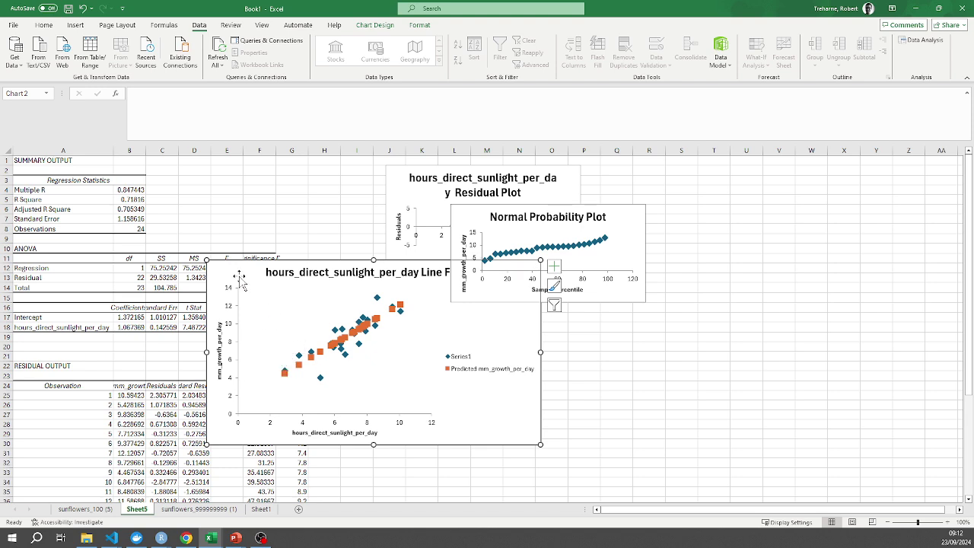
pyautogui.moveTo(239, 275); pyautogui.dragTo(414, 328)
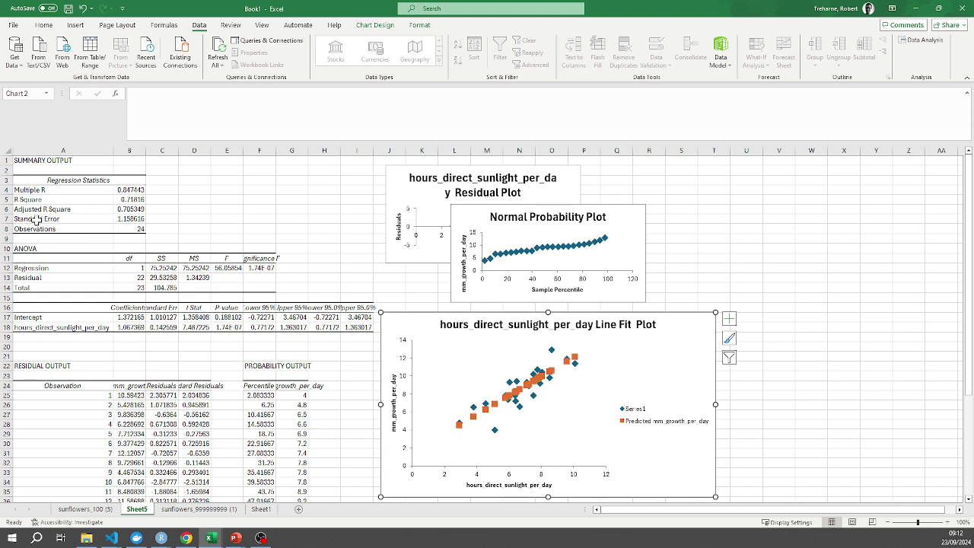
# Examine the regression's standard error, number of observations and residual degrees of freedom.
pyautogui.click(123, 219)
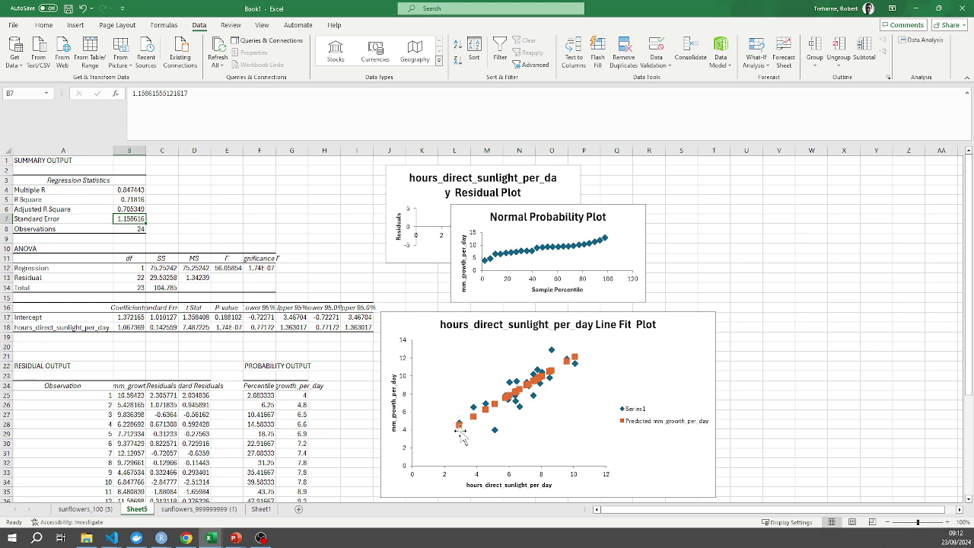
pyautogui.moveTo(460, 433)
pyautogui.click(192, 229)
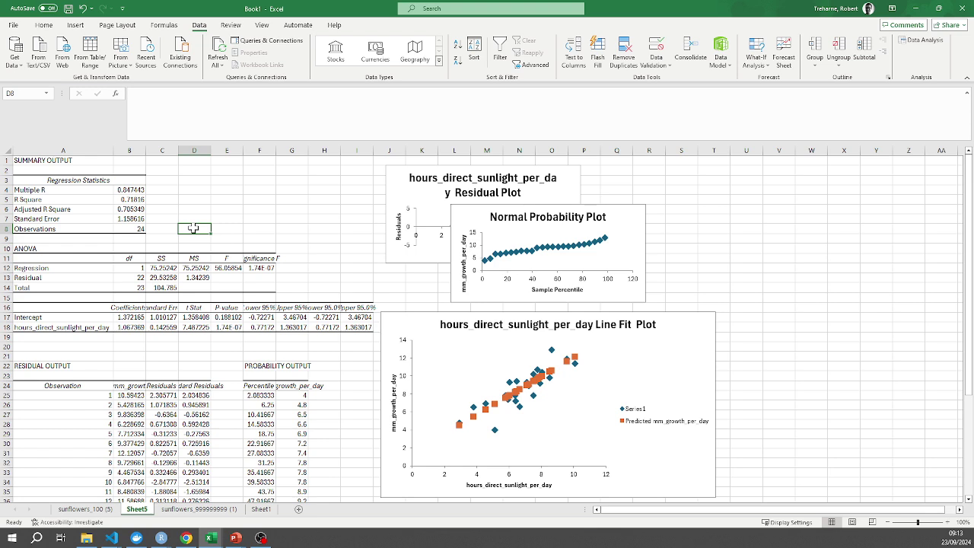
pyautogui.click(126, 227)
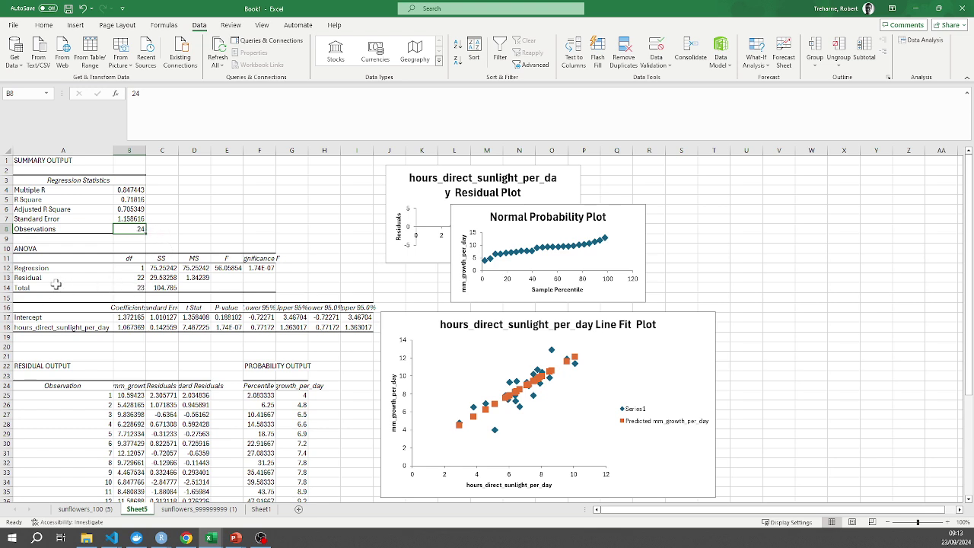
pyautogui.click(26, 278)
pyautogui.click(125, 278)
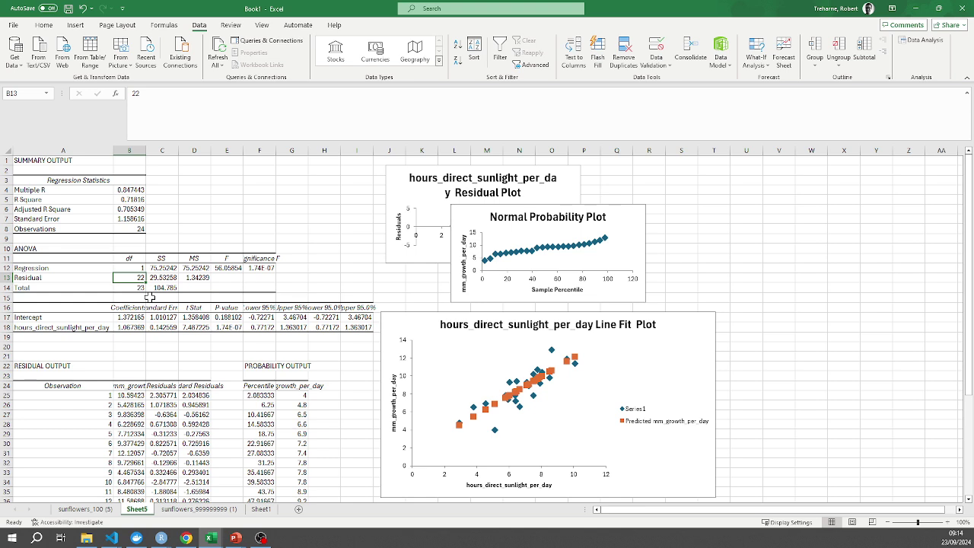
pyautogui.click(131, 230)
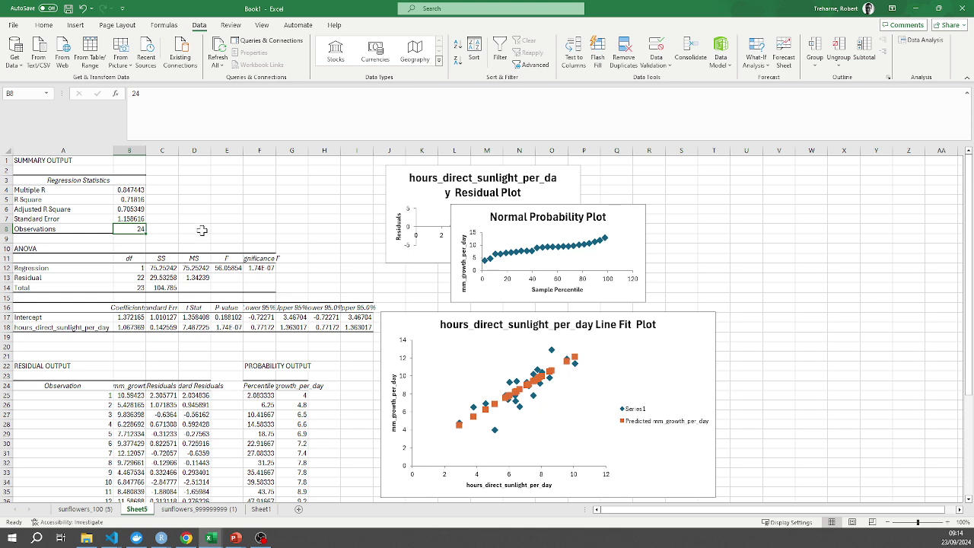
# Label cell D3 "t-value" and calculate the two-tailed critical value in D4 with =T.INV.2T(0.05, 22).
pyautogui.click(204, 180)
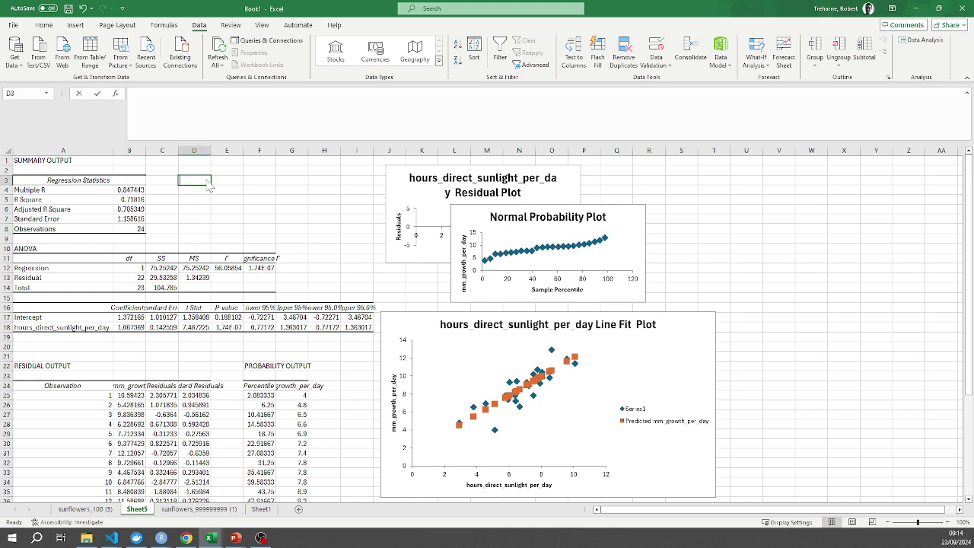
pyautogui.write('t-value')
pyautogui.press('Return')
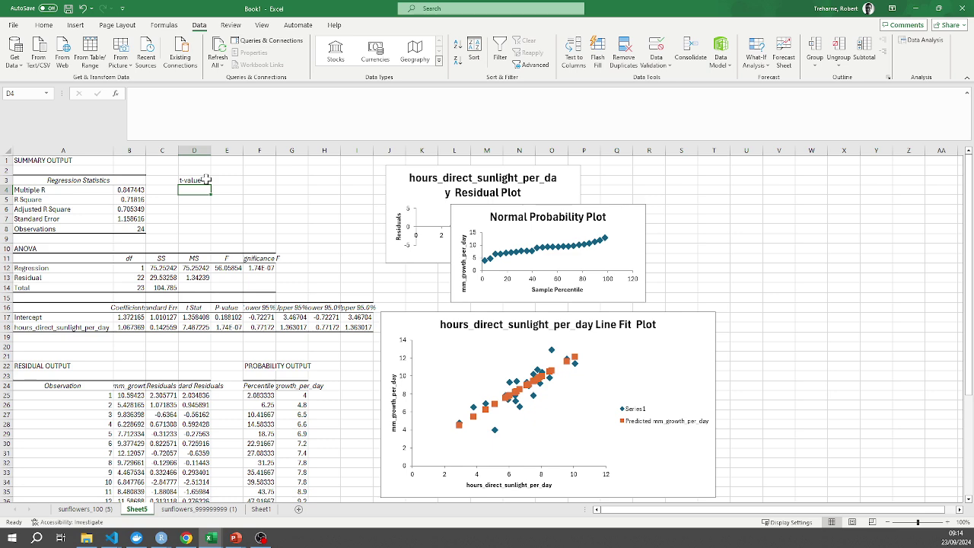
pyautogui.write('=')
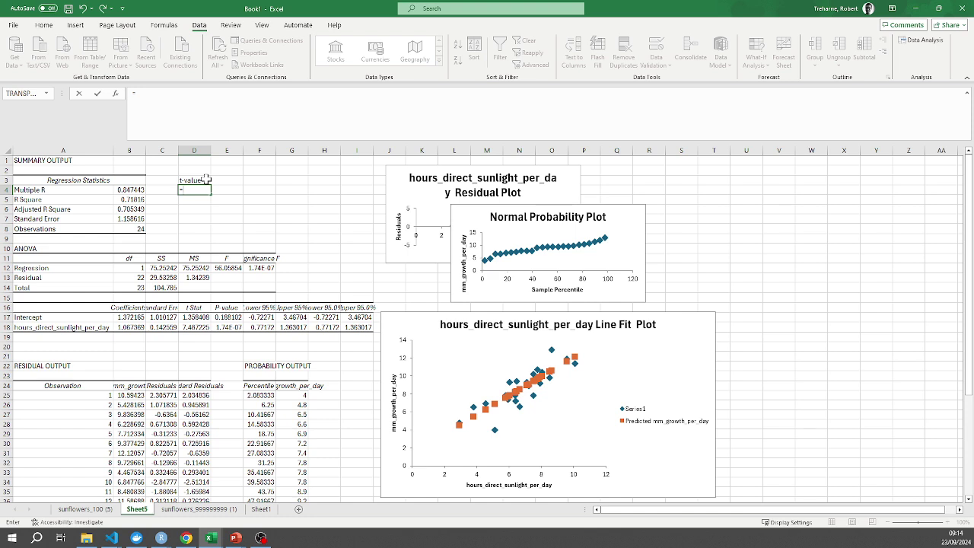
pyautogui.write('T.')
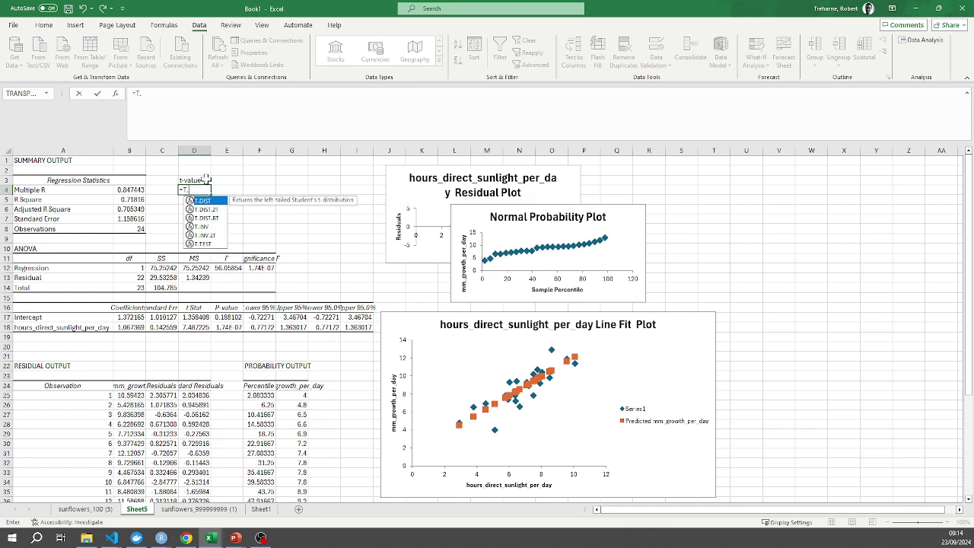
pyautogui.write('INV.')
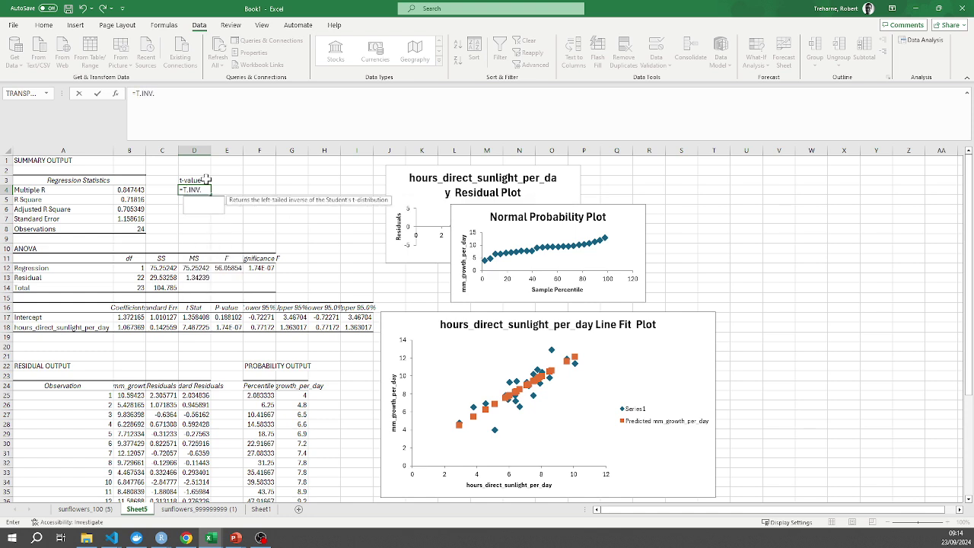
pyautogui.write('2T')
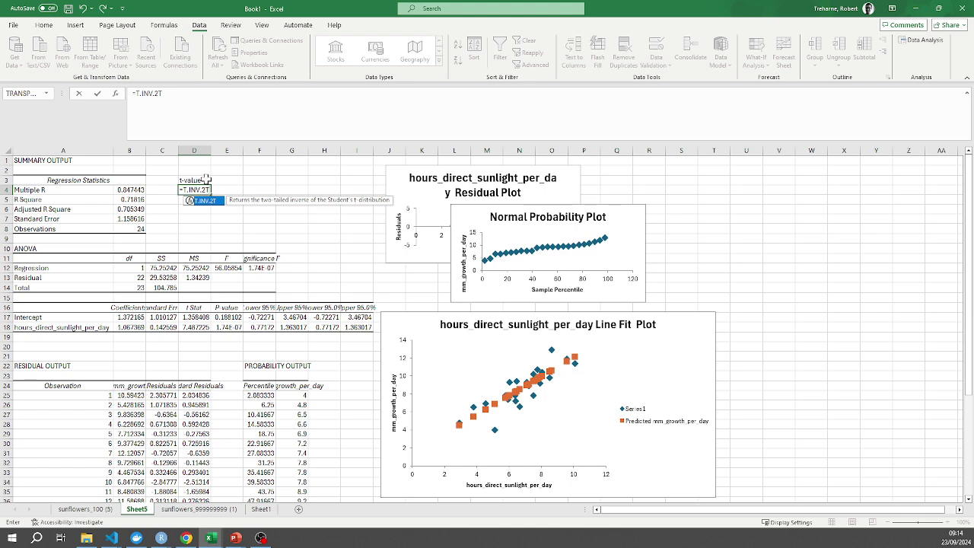
pyautogui.write('(')
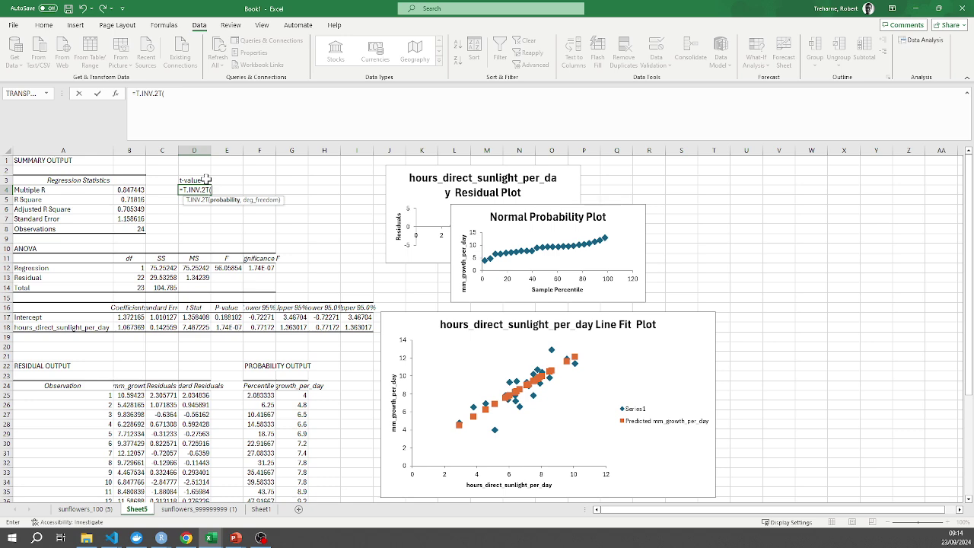
pyautogui.write('0.05, ')
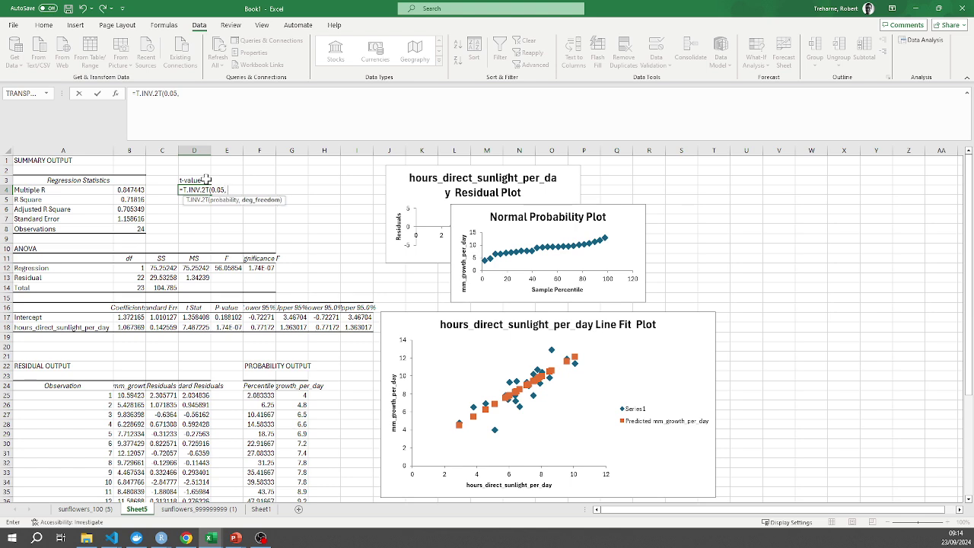
pyautogui.write('22)')
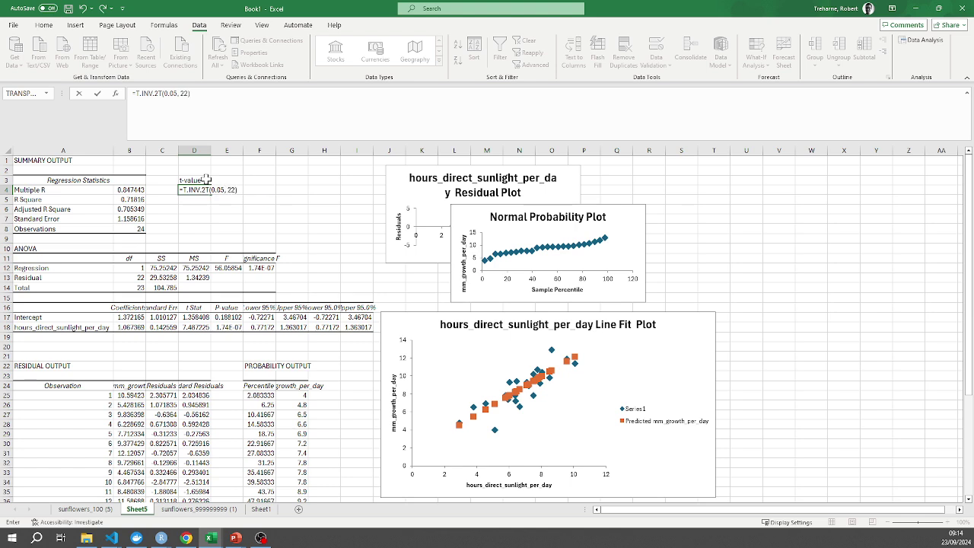
pyautogui.press('Return')
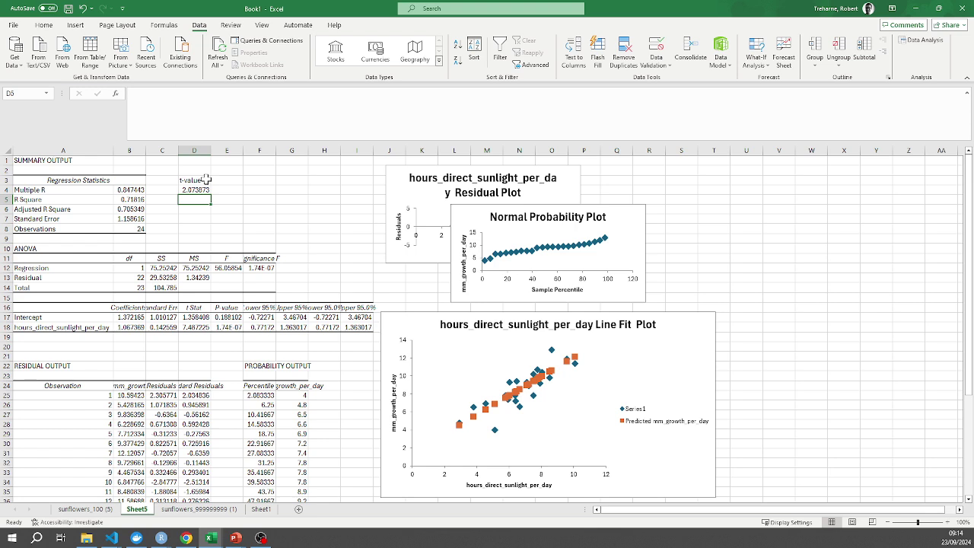
# Label cell E3 "me" and calculate the margin of error in E4 as the t-value times the standard error, =D4*B7.
pyautogui.click(217, 180)
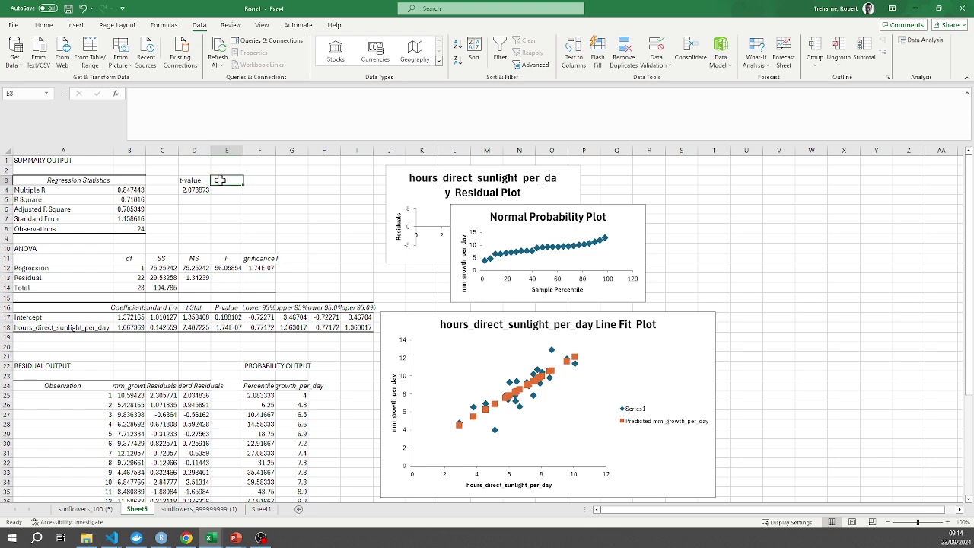
pyautogui.write('crit')
pyautogui.press('Return')
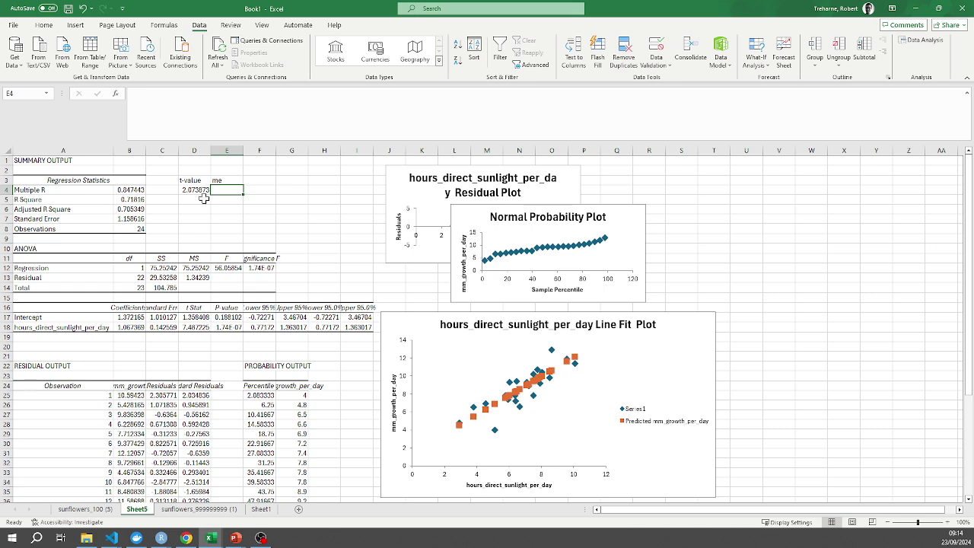
pyautogui.write('=')
pyautogui.click(196, 191)
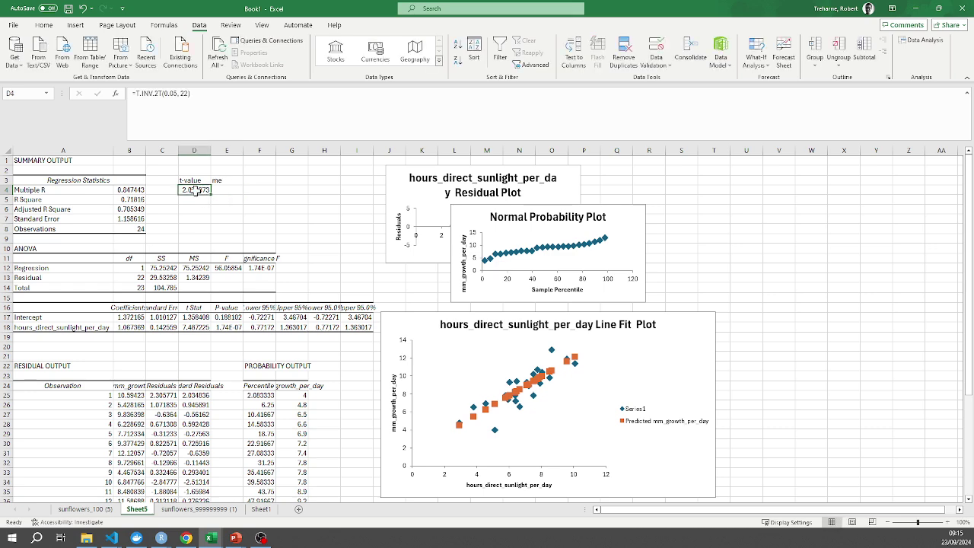
pyautogui.click(223, 191)
pyautogui.write('=')
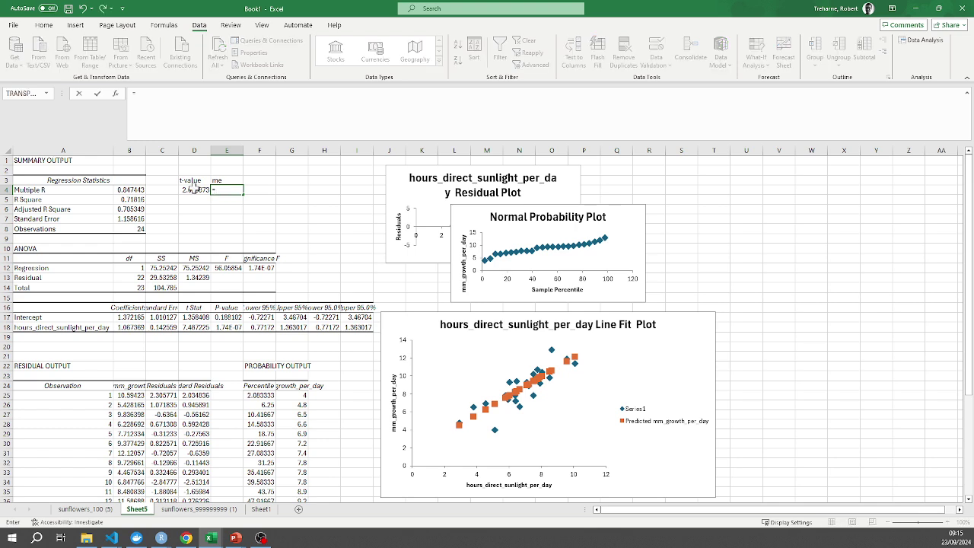
pyautogui.click(194, 191)
pyautogui.write('*')
pyautogui.click(132, 219)
pyautogui.press('Return')
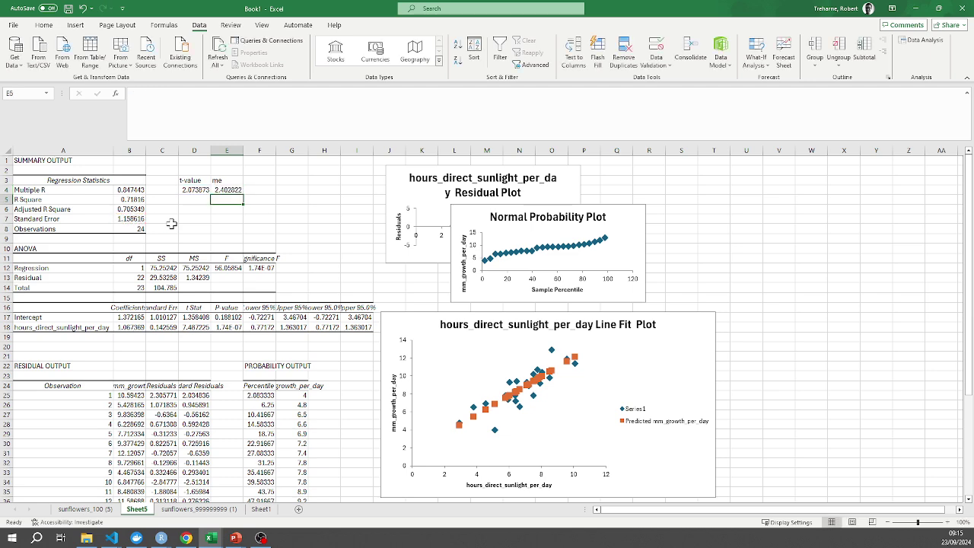
pyautogui.click(227, 189)
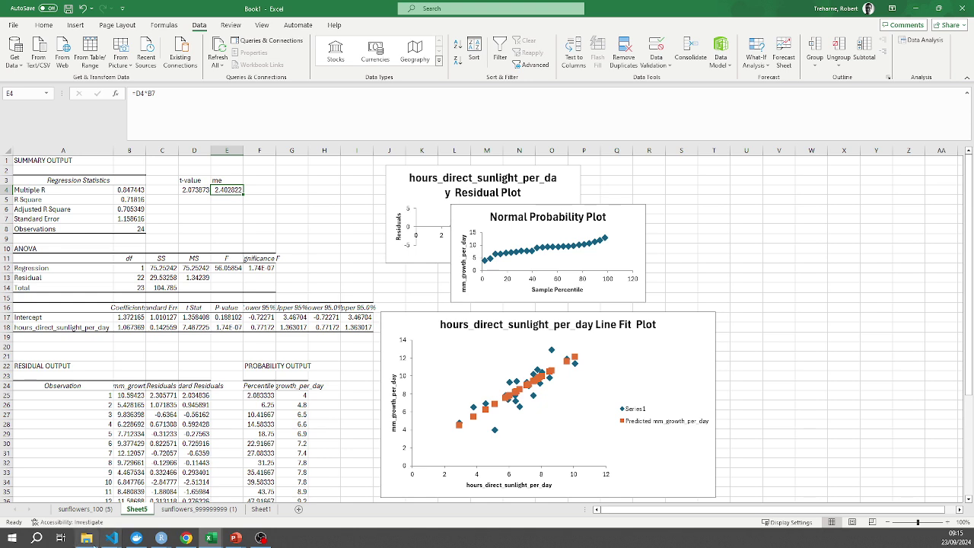
pyautogui.scroll(-1, 88, 470)
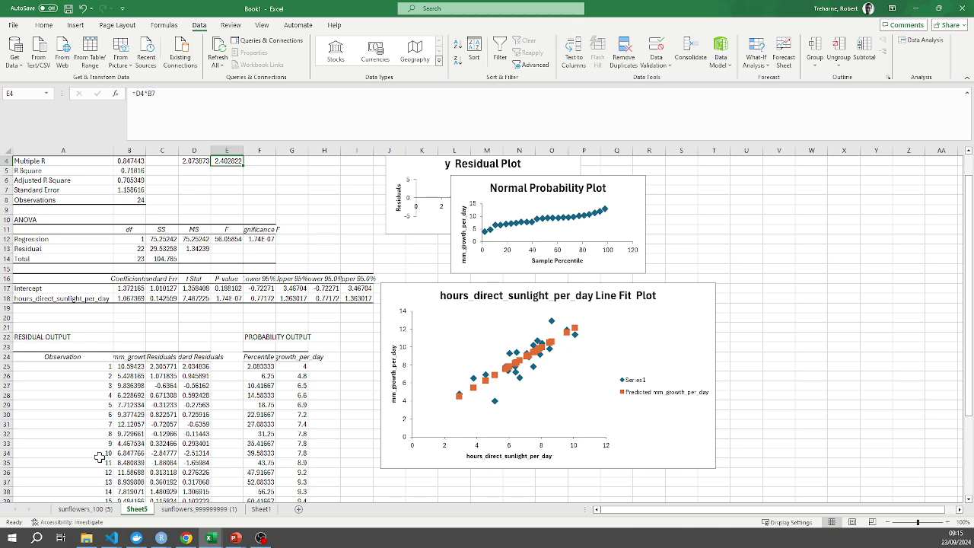
pyautogui.scroll(-1, 99, 456)
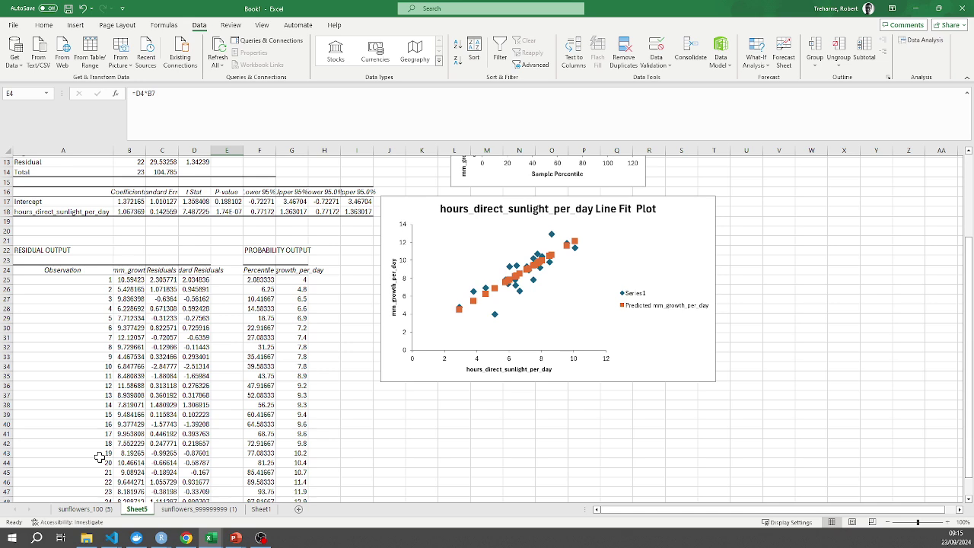
pyautogui.scroll(4, 100, 457)
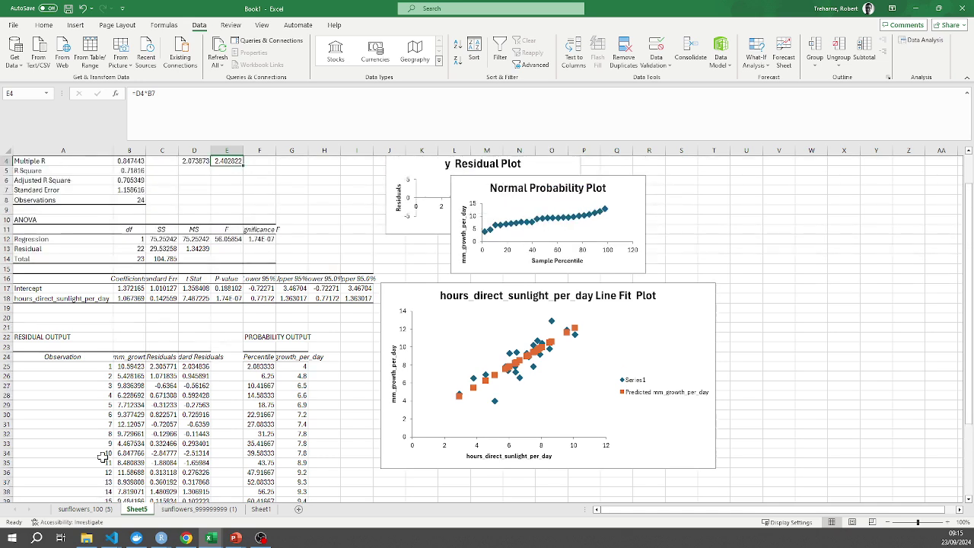